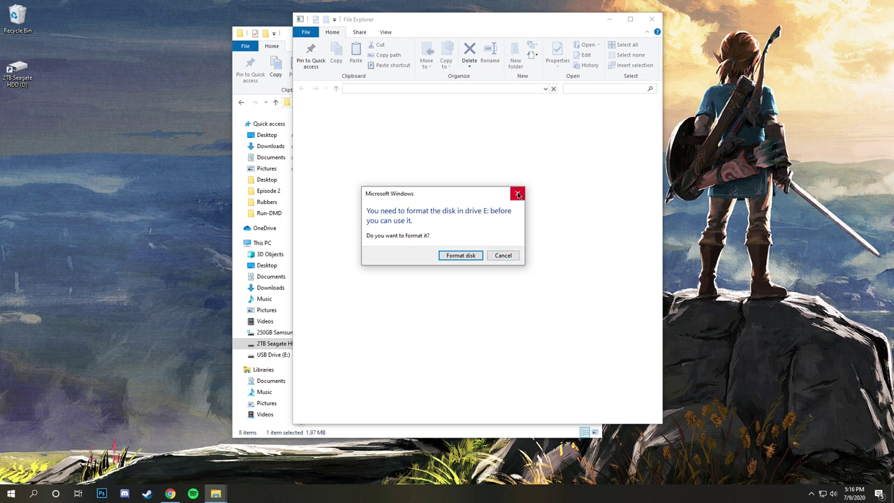
# Decline formatting drive E: and dismiss all related messages so the Run-DMD folder is accessible.
pyautogui.click(505, 255)
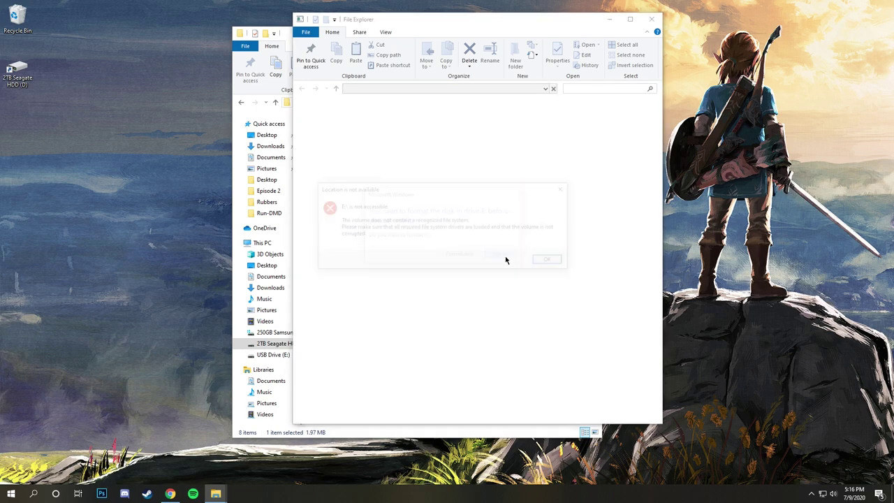
pyautogui.click(551, 260)
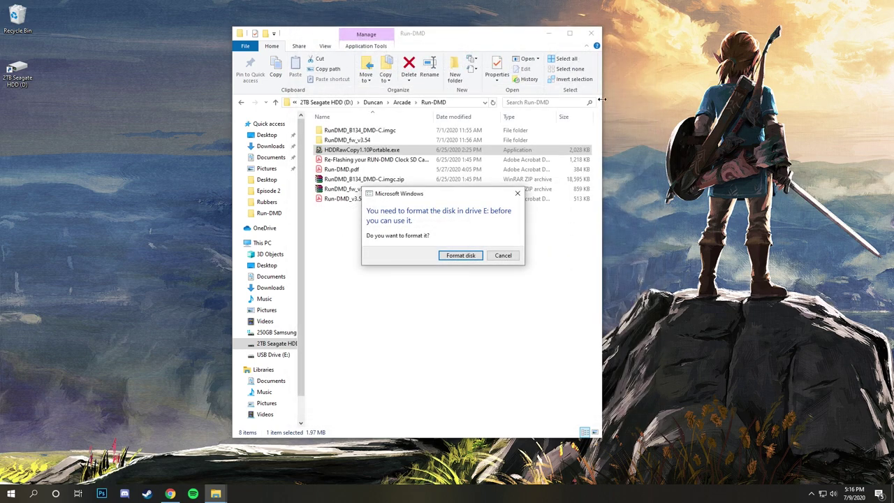
pyautogui.click(504, 257)
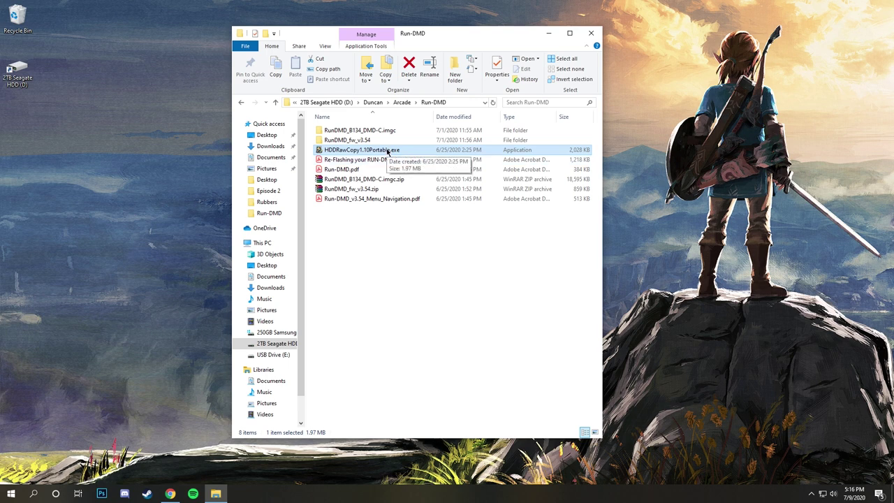
pyautogui.click(428, 311)
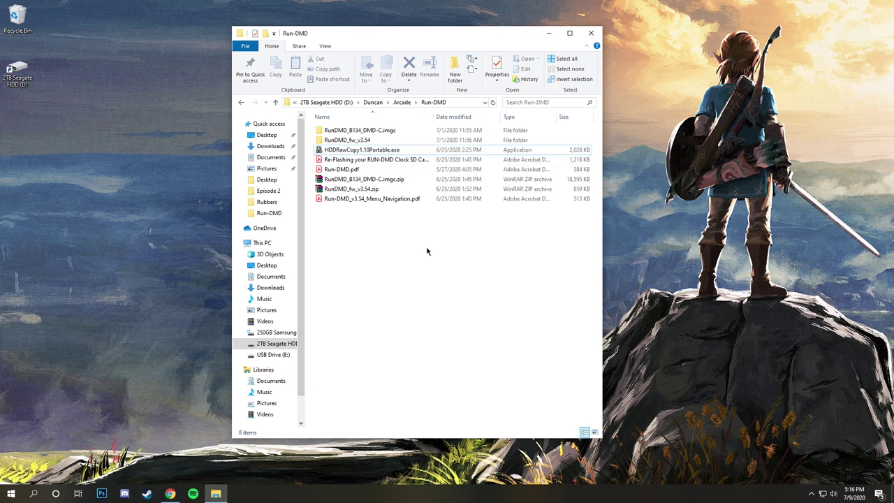
# Examine the contents of the extracted RunDMD_B134_DMD-C.imgc and RunDMD_fw_v3.54 folders, returning to the Run-DMD folder.
pyautogui.click(371, 190)
pyautogui.click(370, 181)
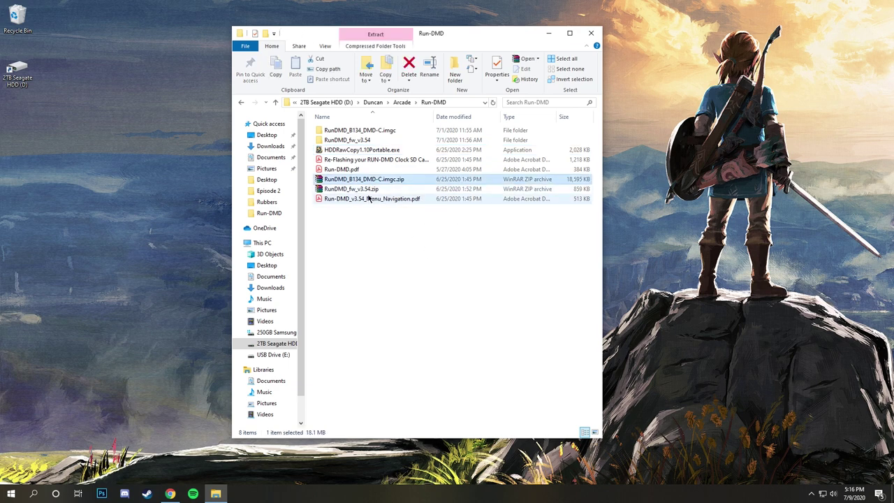
pyautogui.click(371, 140)
pyautogui.click(371, 134)
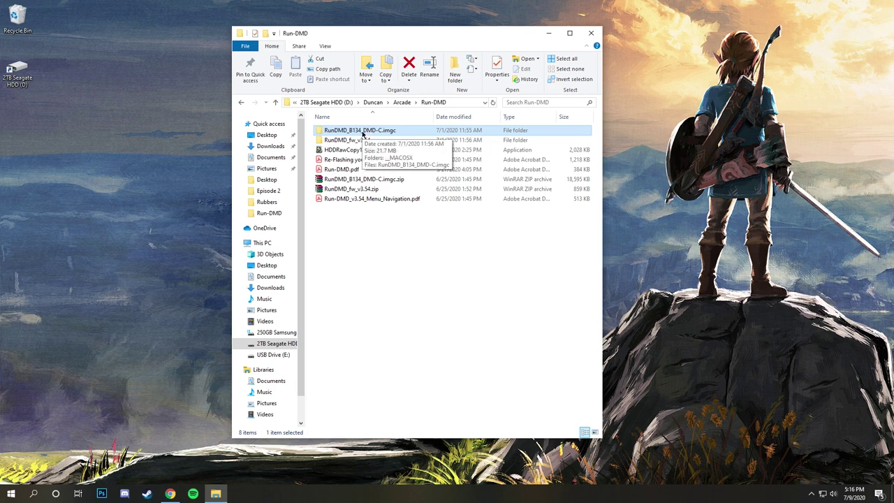
pyautogui.doubleClick(392, 133)
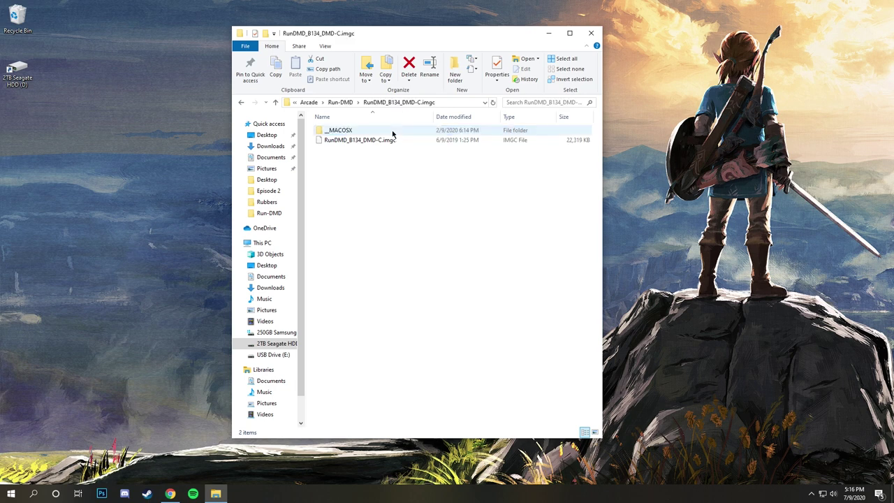
pyautogui.click(341, 102)
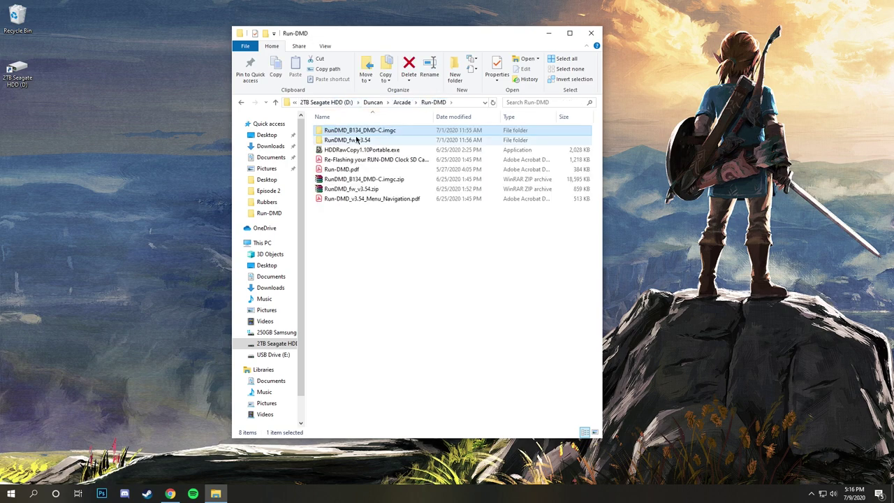
pyautogui.doubleClick(360, 141)
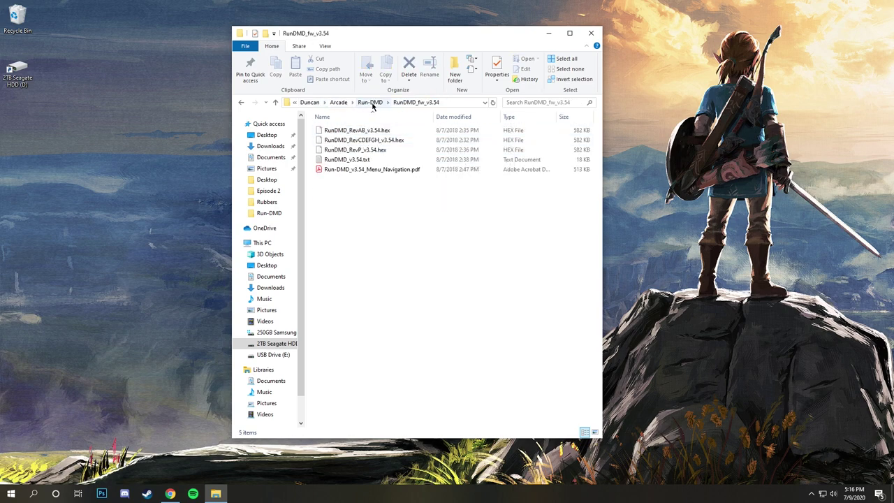
pyautogui.click(370, 103)
# Launch HDDRawCopy1.10Portable.exe from the Run-DMD folder and allow it to make changes to the device.
pyautogui.click(360, 151)
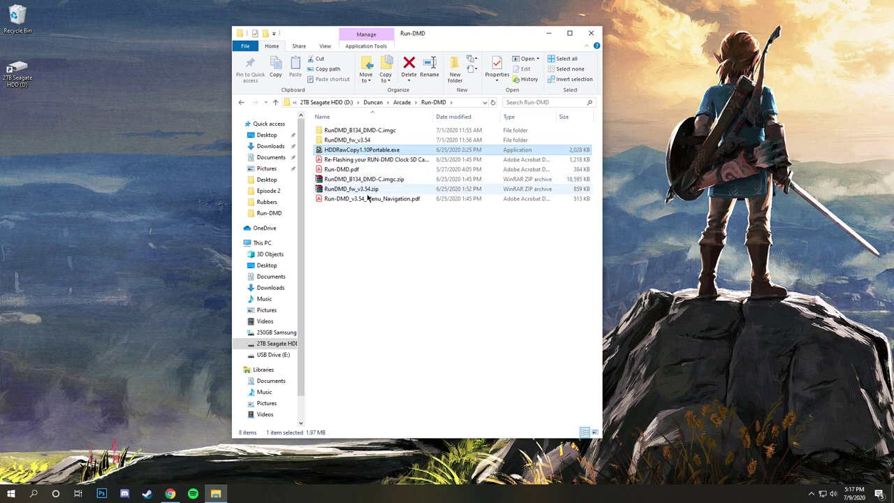
pyautogui.doubleClick(368, 155)
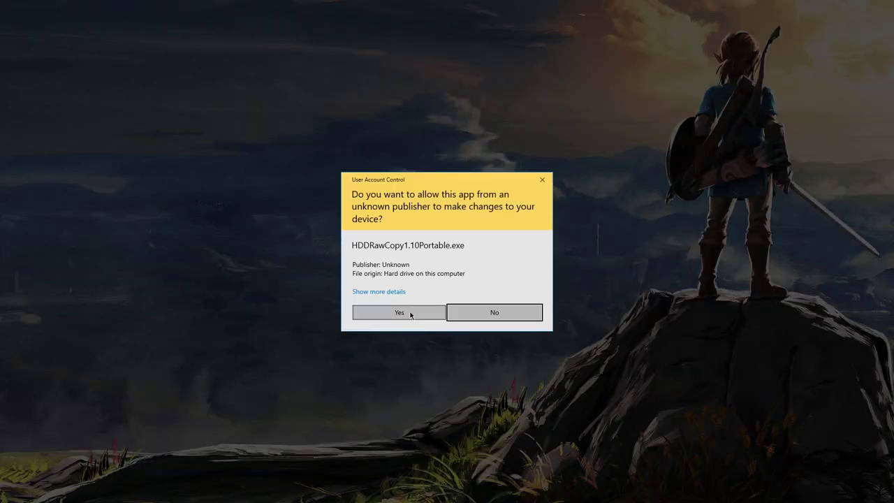
pyautogui.click(410, 315)
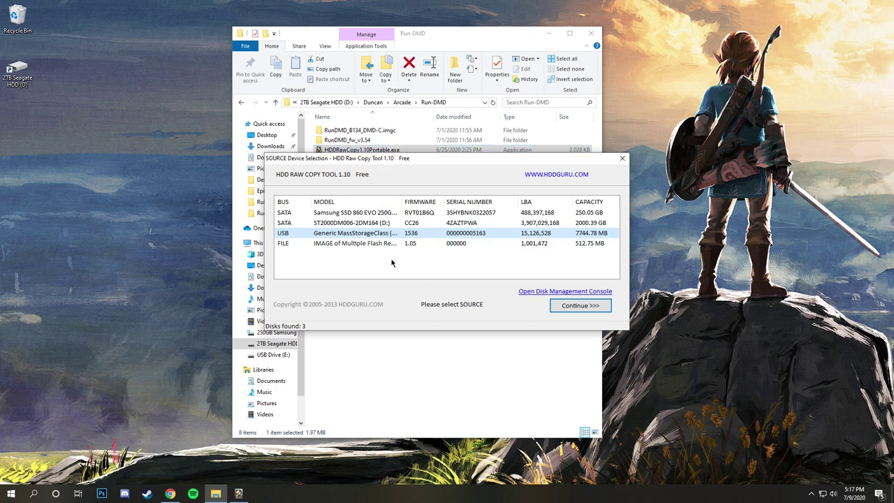
# Load RunDMD_B134_DMD-C.imgc from its extracted folder inside Run-DMD as the copy source and continue to target selection.
pyautogui.doubleClick(331, 246)
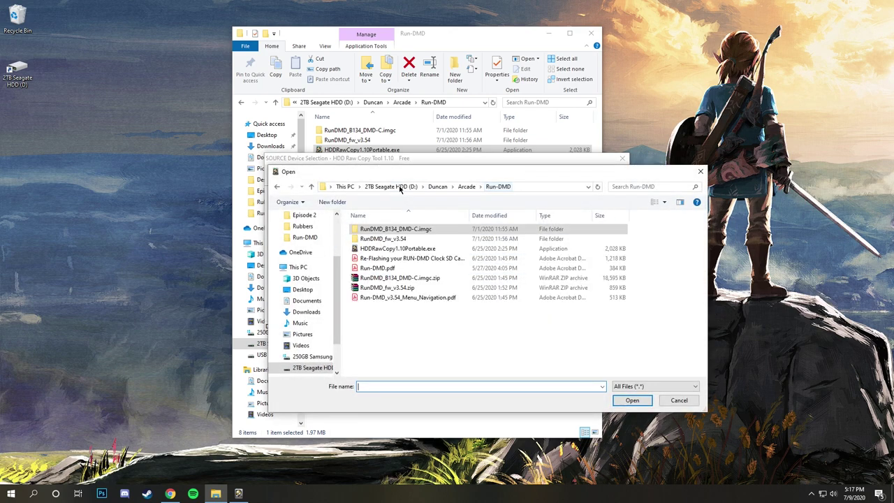
pyautogui.click(466, 186)
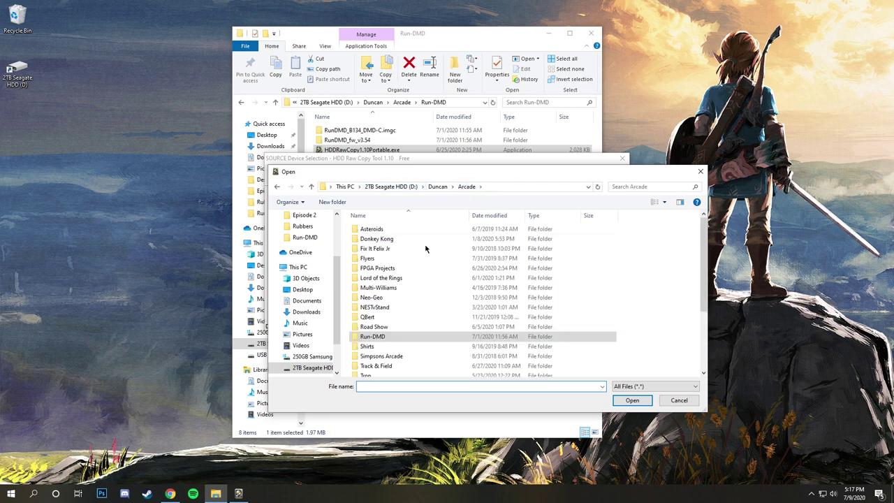
pyautogui.doubleClick(383, 340)
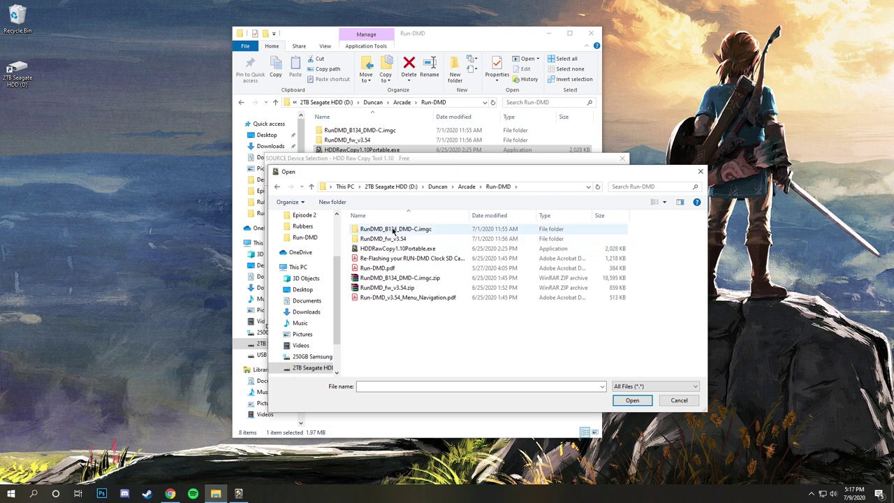
pyautogui.doubleClick(393, 233)
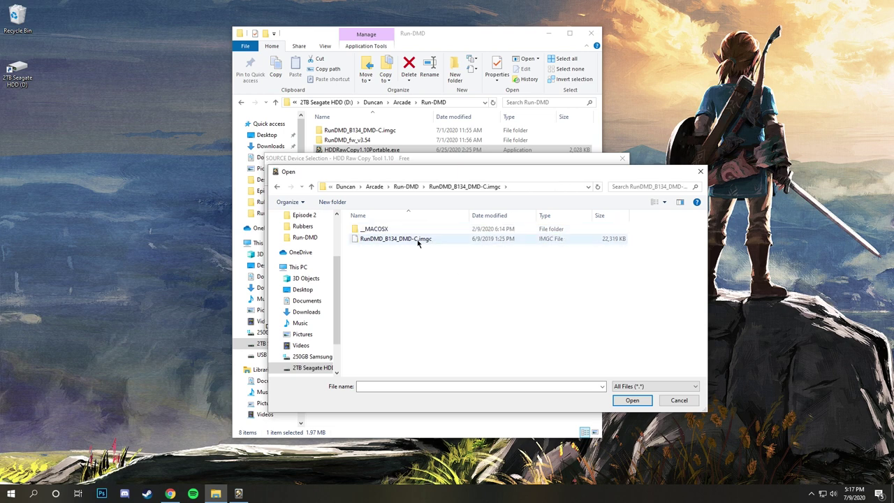
pyautogui.click(419, 243)
pyautogui.click(385, 231)
pyautogui.doubleClick(385, 232)
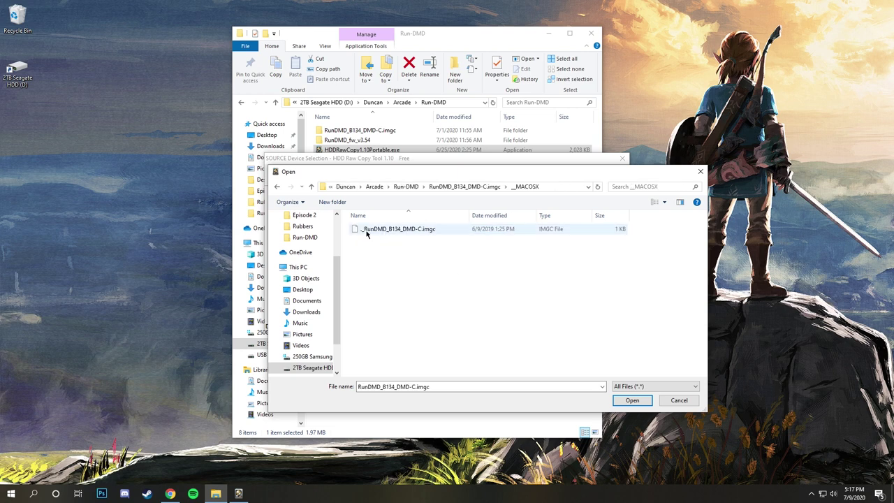
pyautogui.press('BackSpace')
pyautogui.click(382, 240)
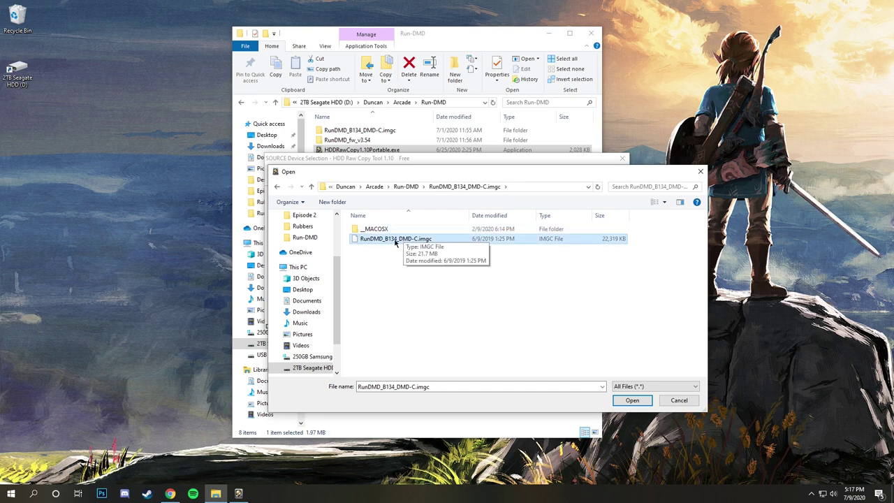
pyautogui.click(630, 402)
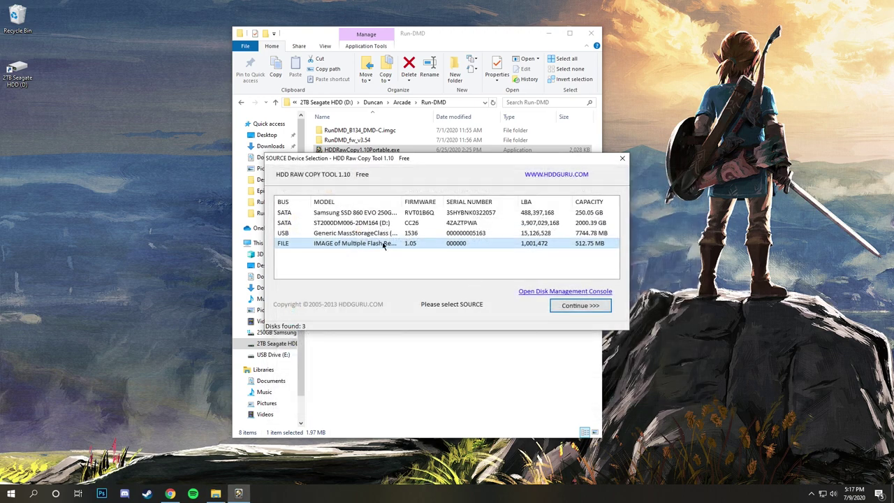
pyautogui.click(581, 306)
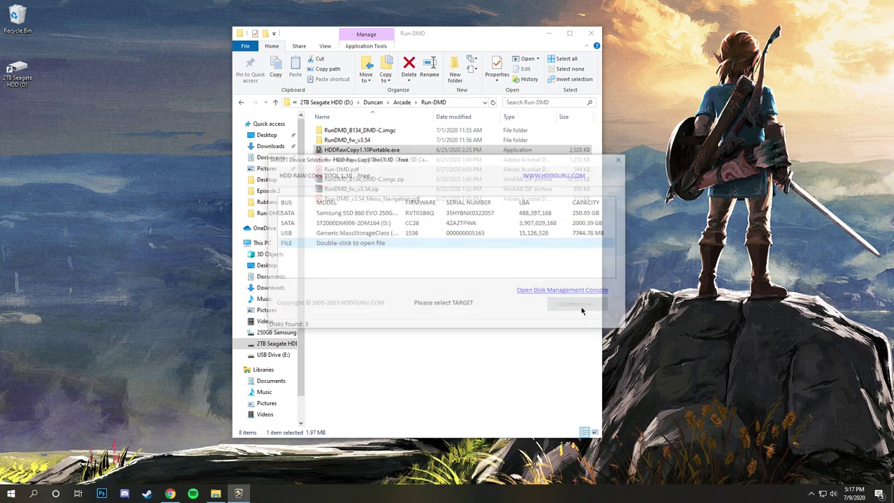
pyautogui.doubleClick(351, 246)
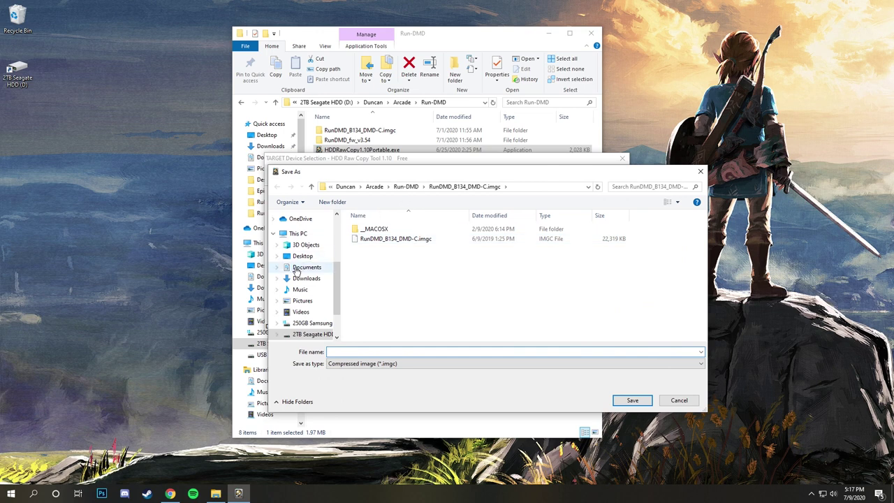
pyautogui.click(298, 233)
pyautogui.scroll(-3, 403, 307)
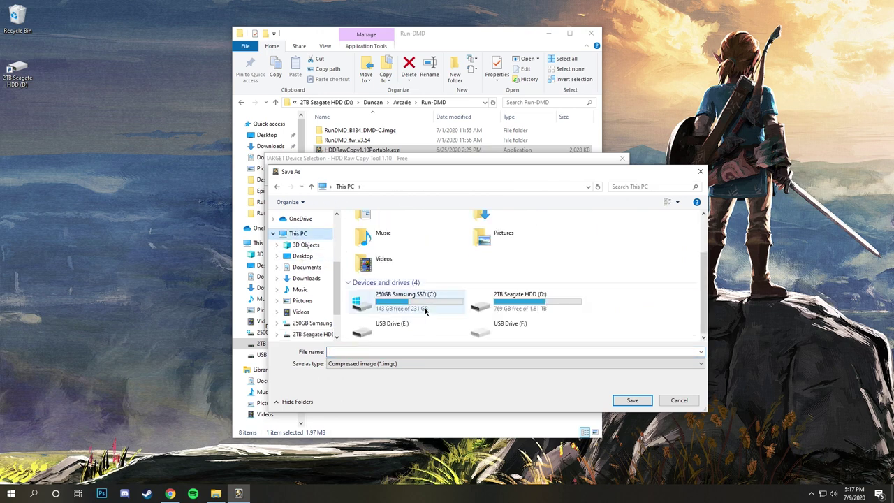
pyautogui.click(405, 332)
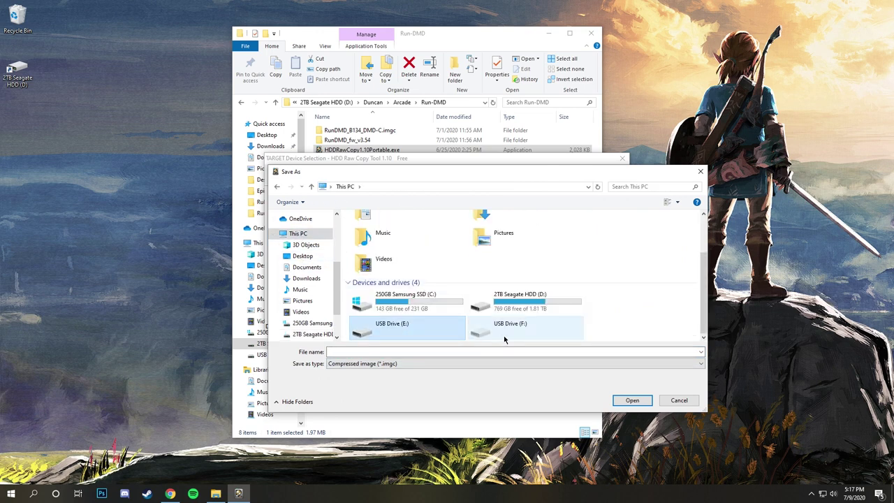
pyautogui.doubleClick(419, 334)
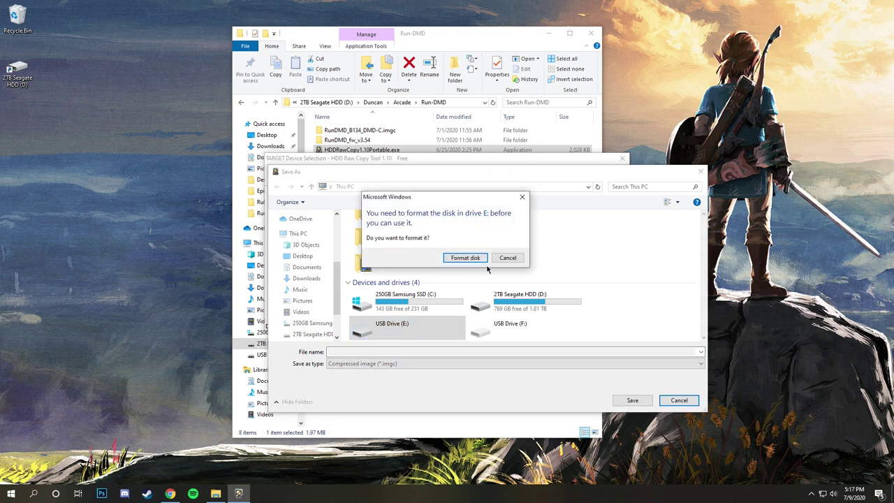
pyautogui.click(508, 257)
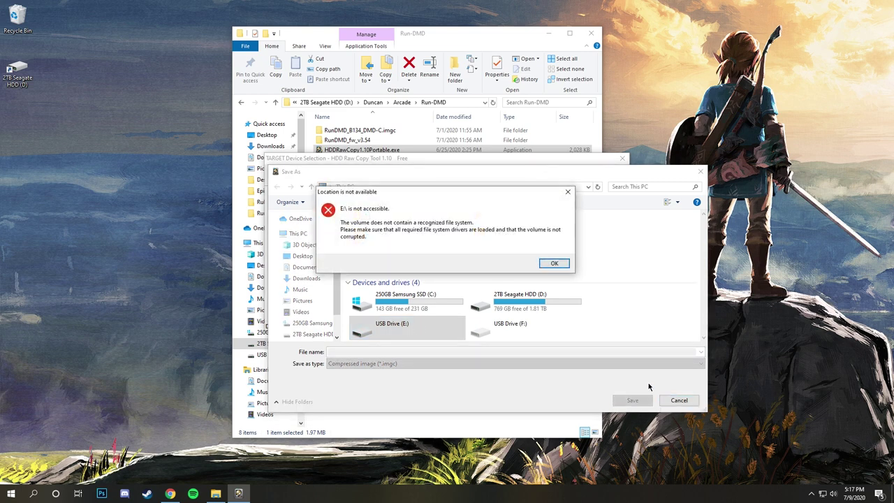
pyautogui.click(553, 264)
pyautogui.click(679, 400)
pyautogui.click(377, 234)
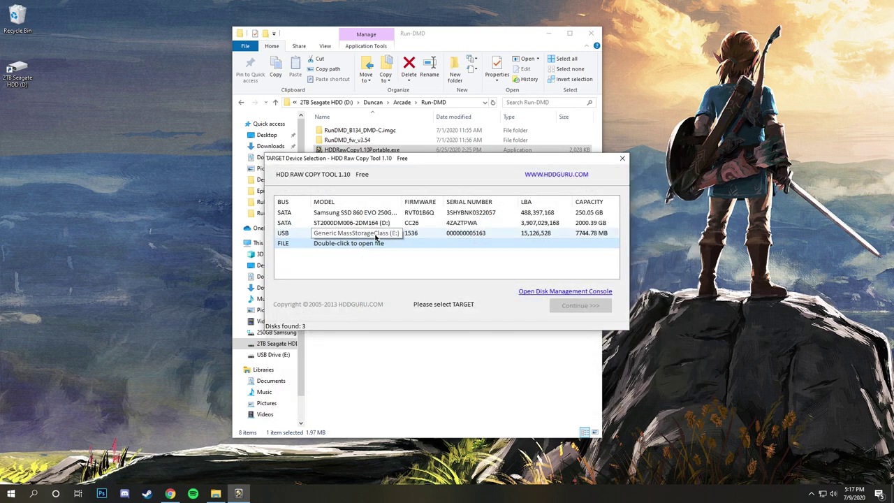
pyautogui.click(375, 236)
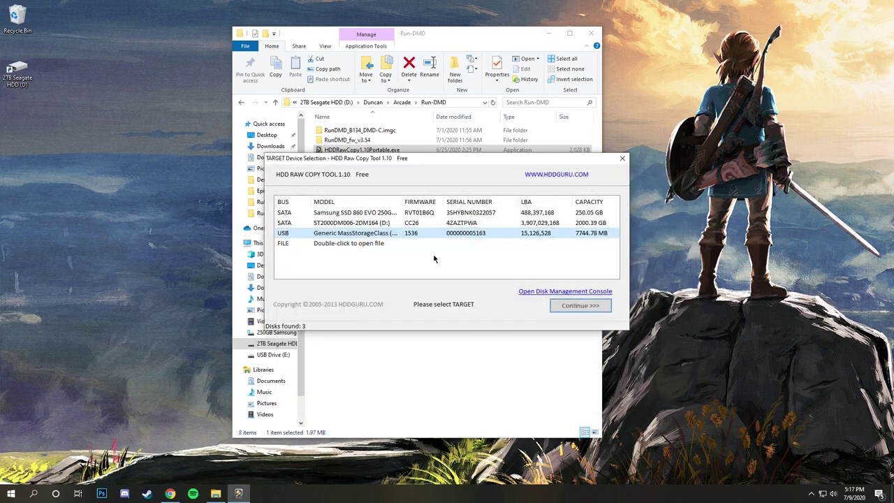
pyautogui.doubleClick(372, 243)
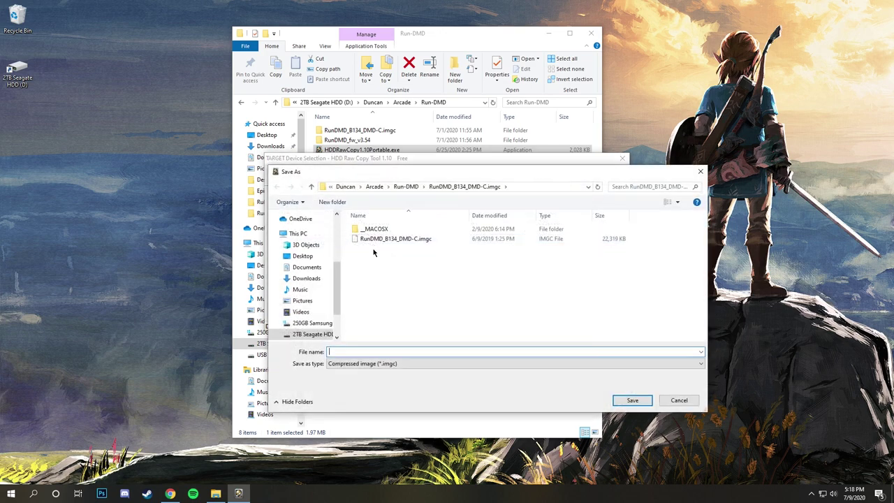
pyautogui.click(300, 234)
pyautogui.doubleClick(388, 327)
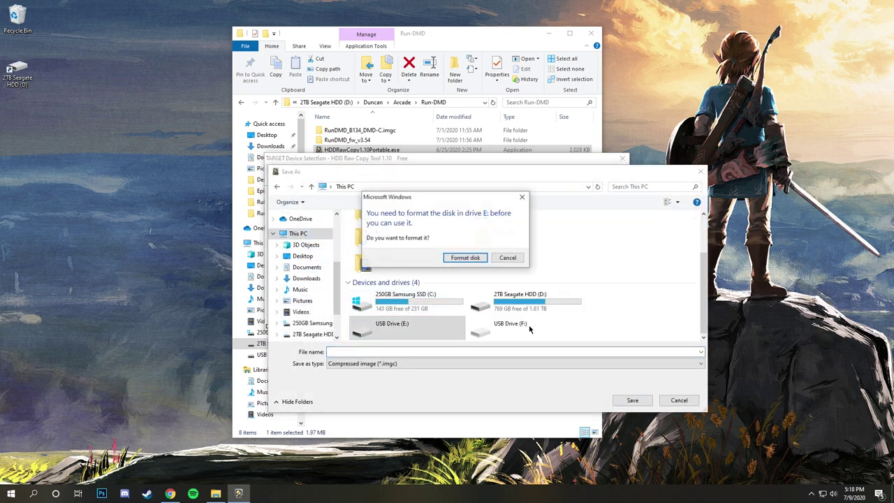
pyautogui.click(520, 260)
pyautogui.click(552, 264)
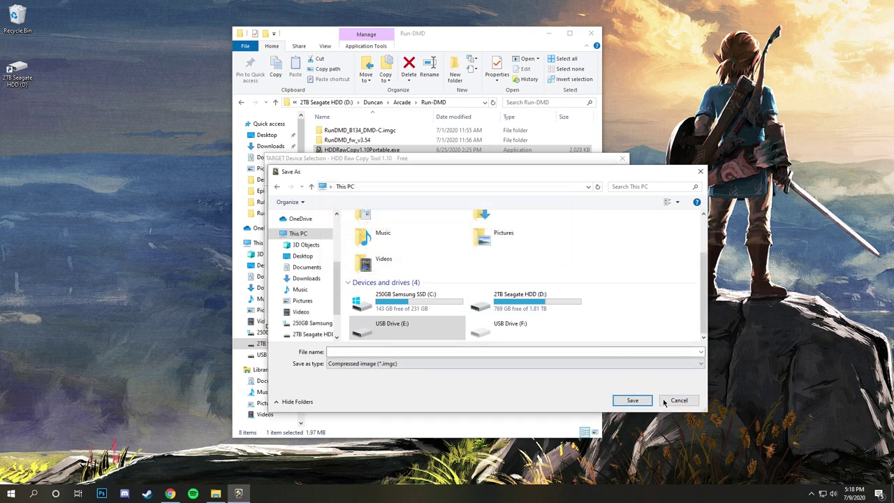
pyautogui.click(690, 403)
# Select the USB device Generic MassStorageClass (E:) as the target and start the copy, agreeing to overwrite all its data.
pyautogui.click(367, 232)
pyautogui.moveTo(399, 201); pyautogui.dragTo(434, 204)
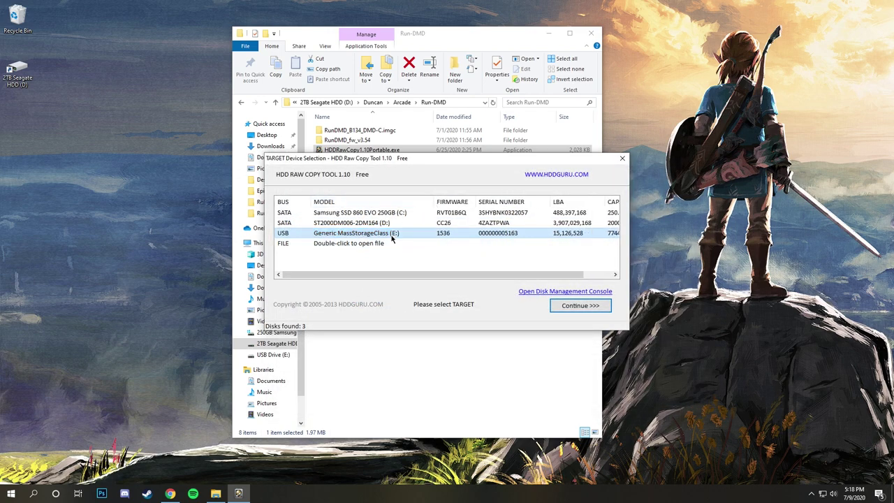
pyautogui.moveTo(451, 277)
pyautogui.mouseDown()
pyautogui.moveTo(562, 278)
pyautogui.moveTo(451, 276)
pyautogui.mouseUp()
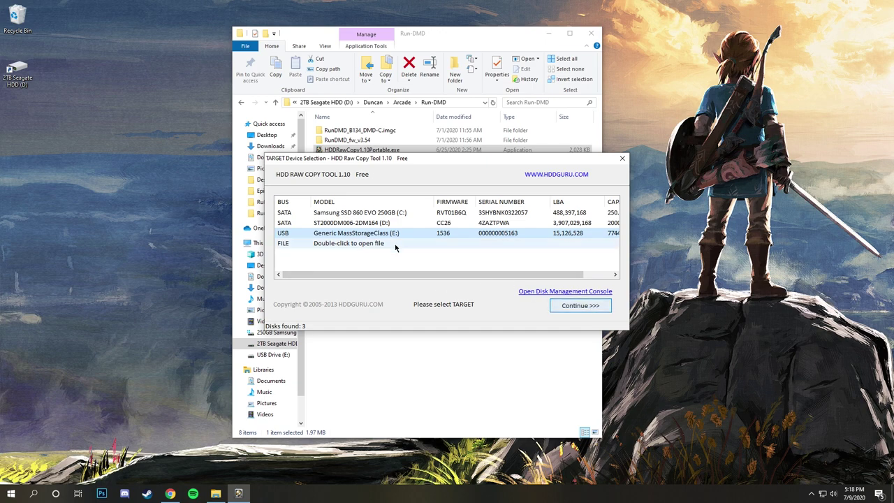
pyautogui.click(589, 308)
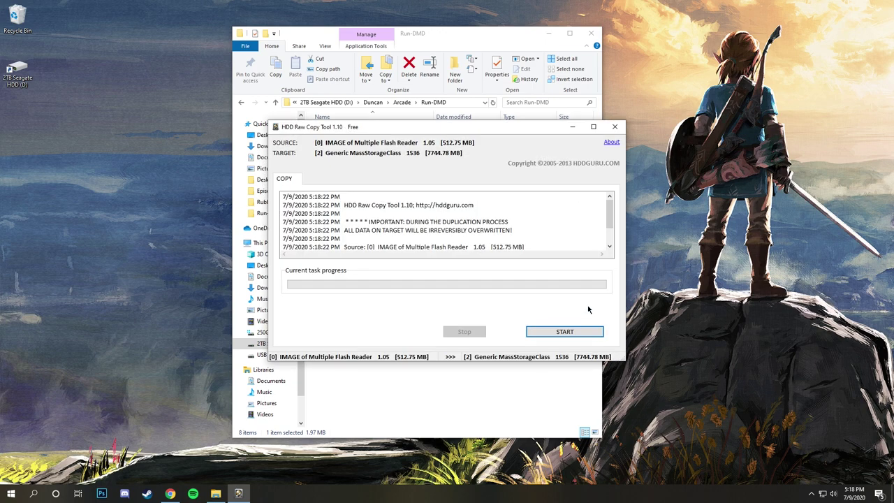
pyautogui.click(564, 332)
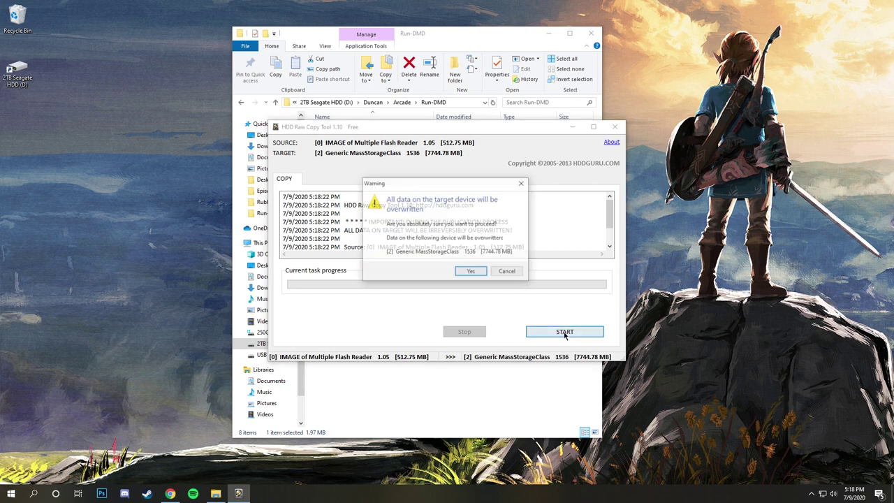
pyautogui.click(471, 272)
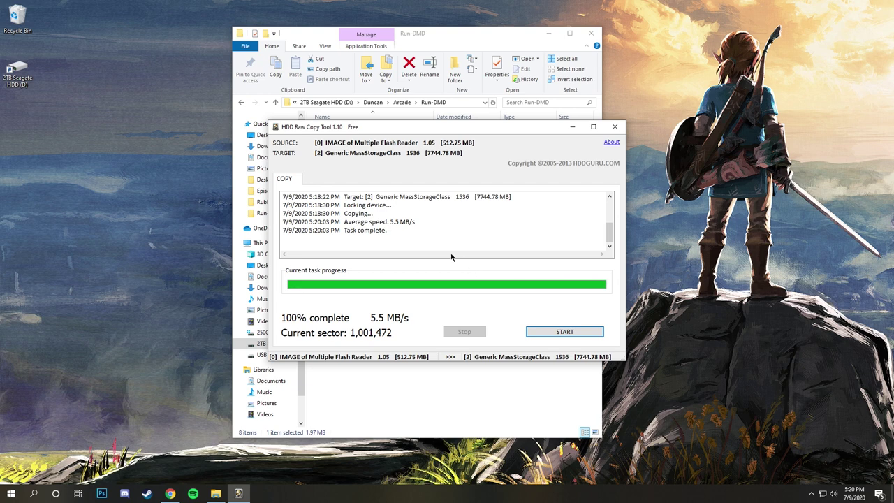
# Review the last log entries of the copy and close HDD Raw Copy Tool.
pyautogui.moveTo(392, 231); pyautogui.dragTo(282, 215)
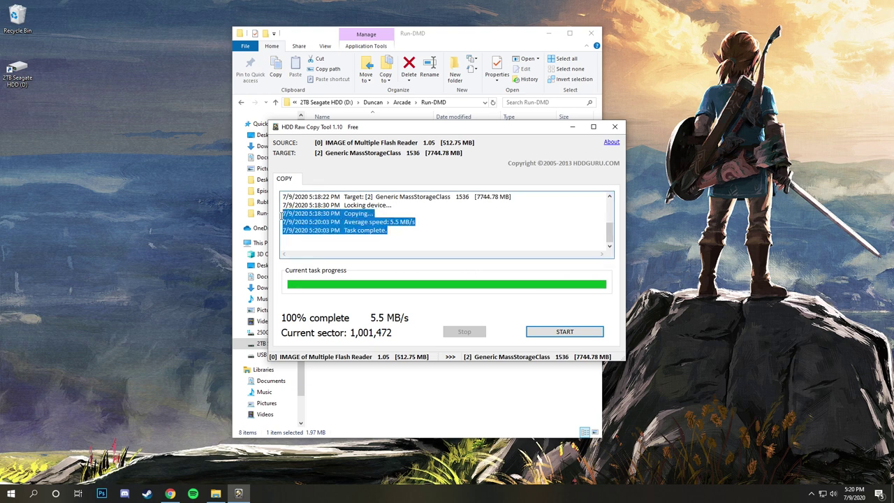
pyautogui.click(444, 228)
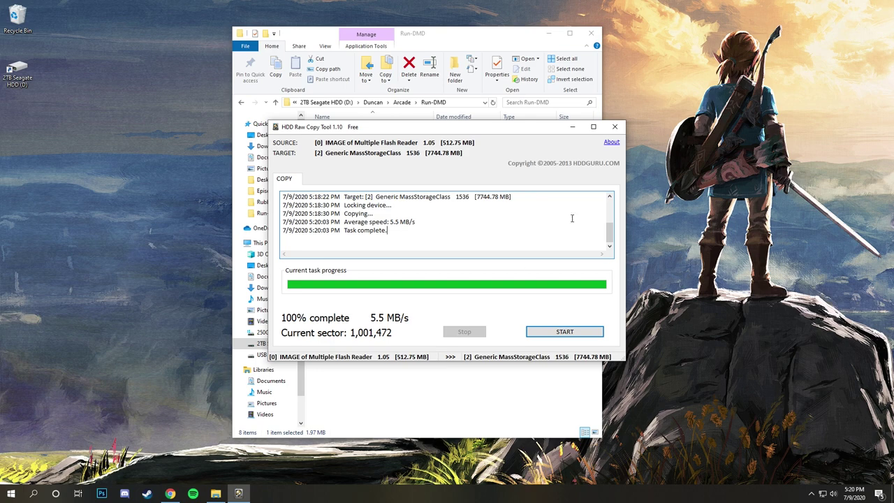
pyautogui.click(615, 127)
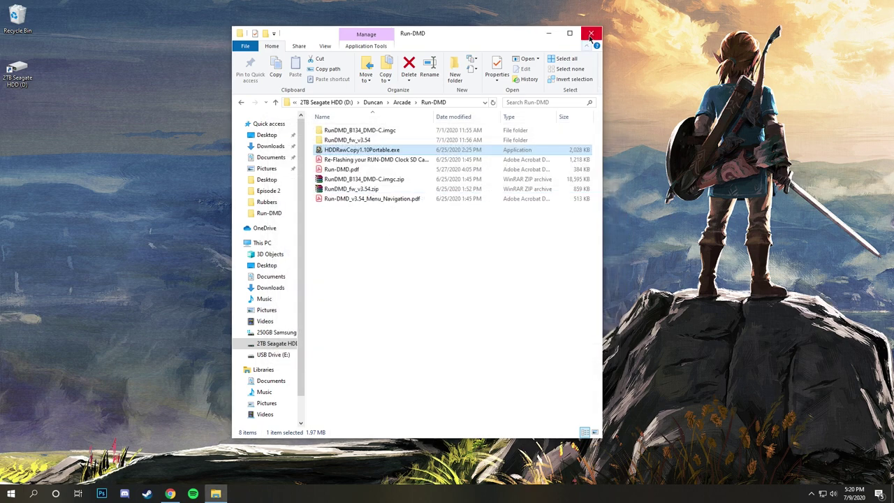
# Safely eject USB Drive (E:) from the computer.
pyautogui.click(465, 259)
pyautogui.click(812, 496)
pyautogui.click(793, 438)
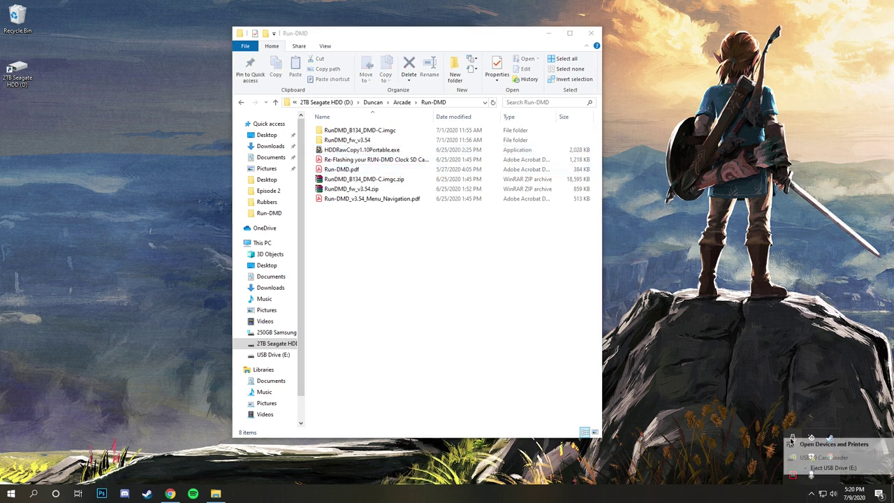
pyautogui.click(825, 470)
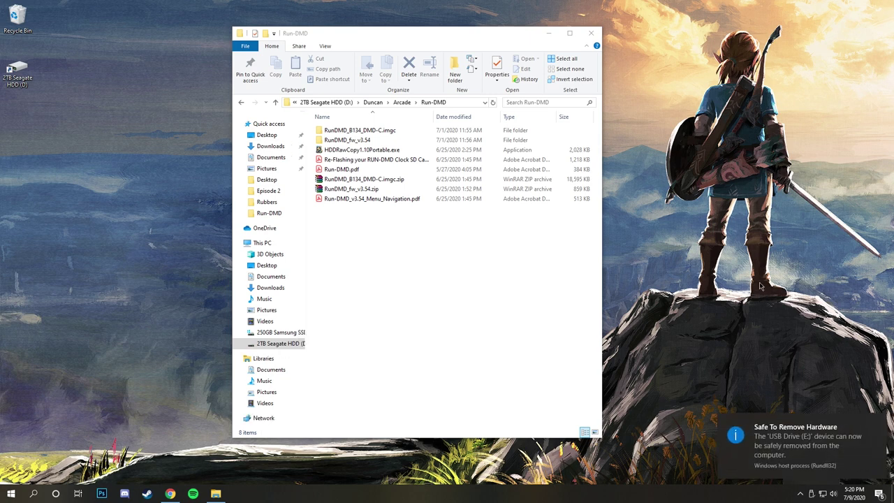